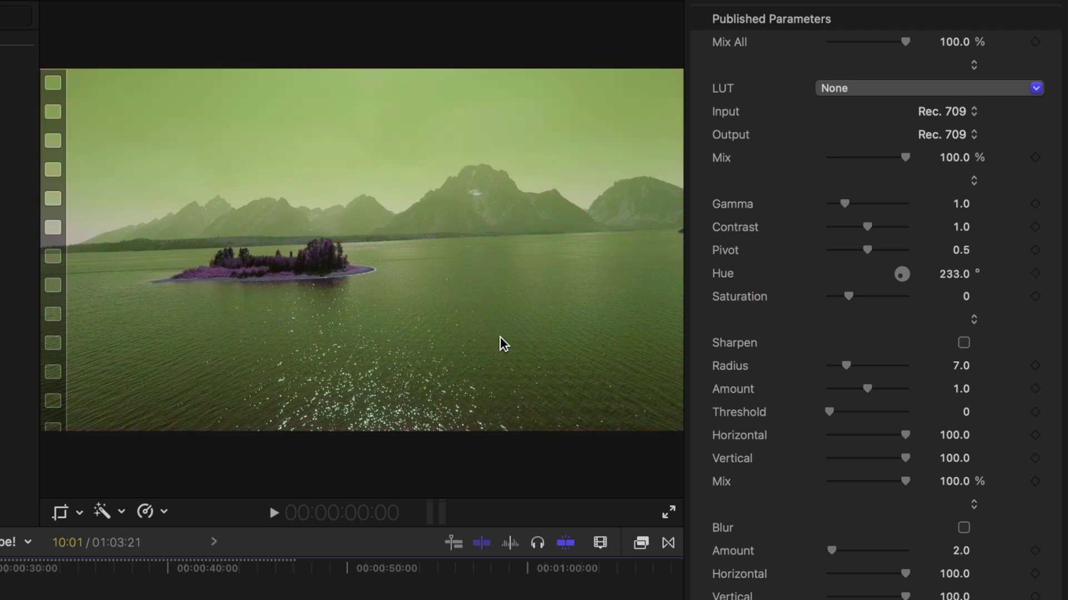
# Return the Adjustment + hue to 0° and reset saturation to 0 after testing its range.
pyautogui.moveTo(952, 264); pyautogui.dragTo(956, 281)
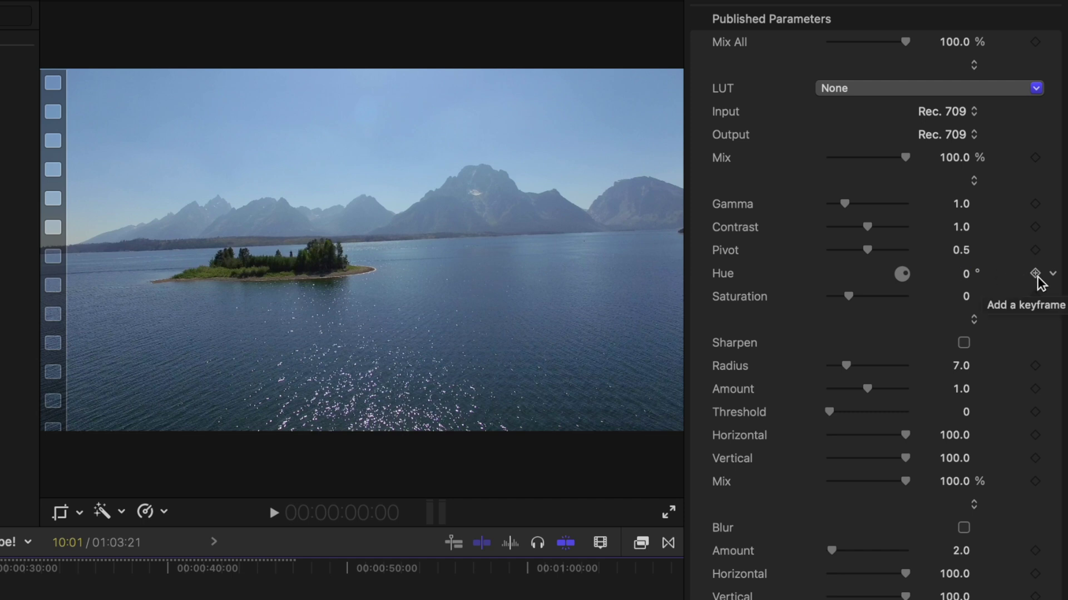
pyautogui.moveTo(855, 295); pyautogui.dragTo(799, 295)
pyautogui.moveTo(900, 289); pyautogui.dragTo(906, 287)
pyautogui.doubleClick(905, 287)
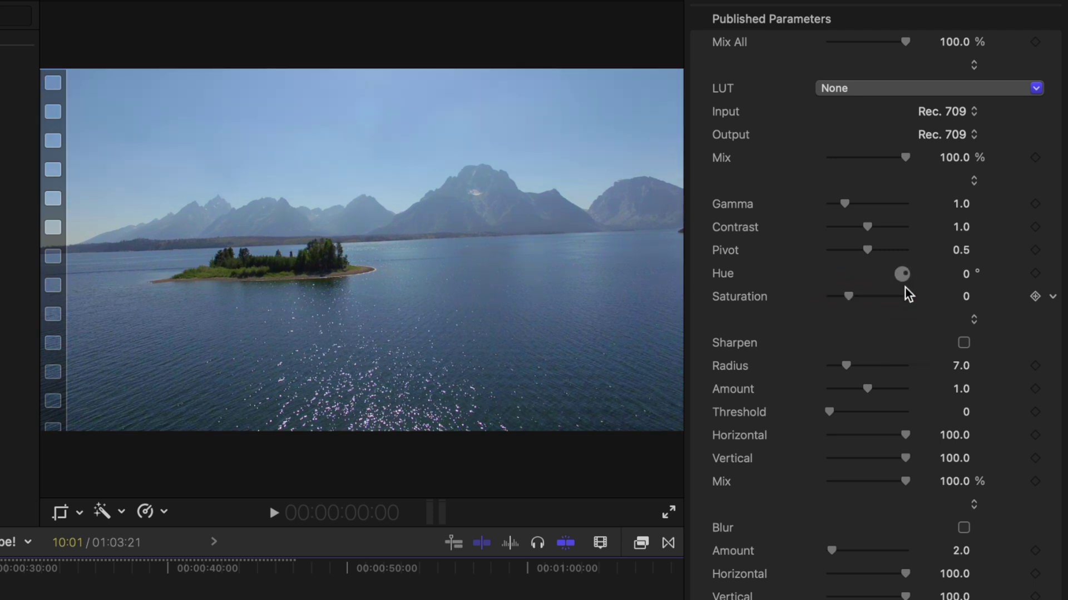
pyautogui.scroll(-2, 903, 289)
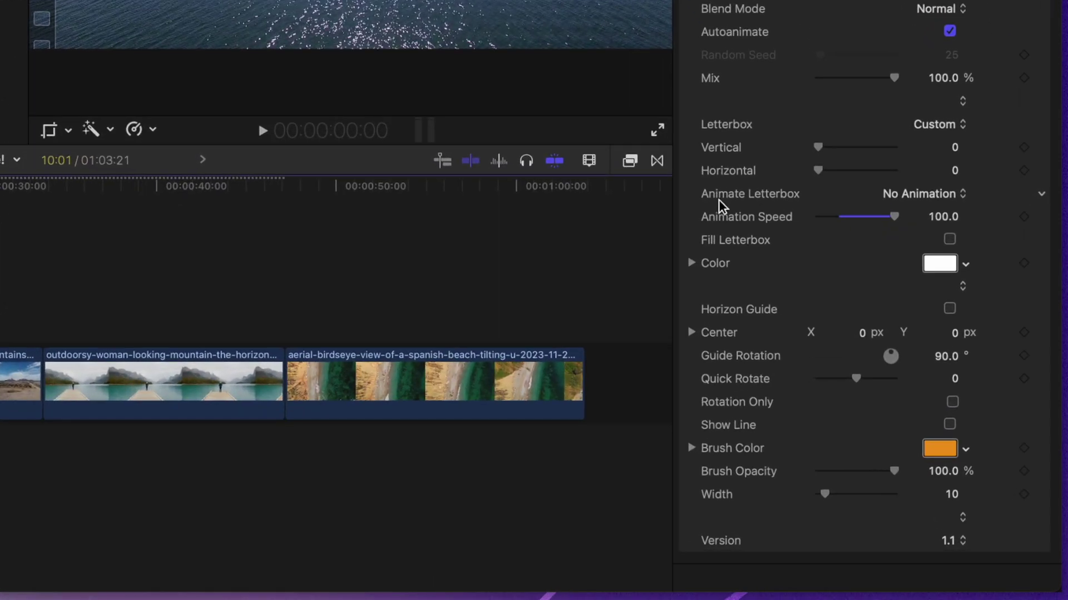
# Make the letterbox animate with Ease In / Out at a 4 x 3 ratio and preview it.
pyautogui.click(901, 200)
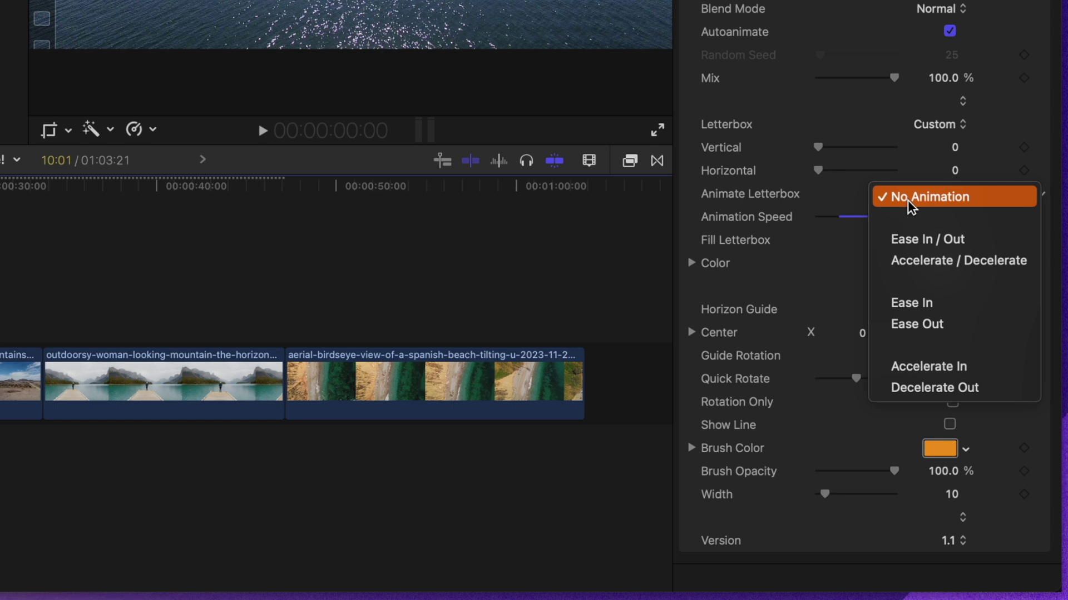
pyautogui.click(924, 240)
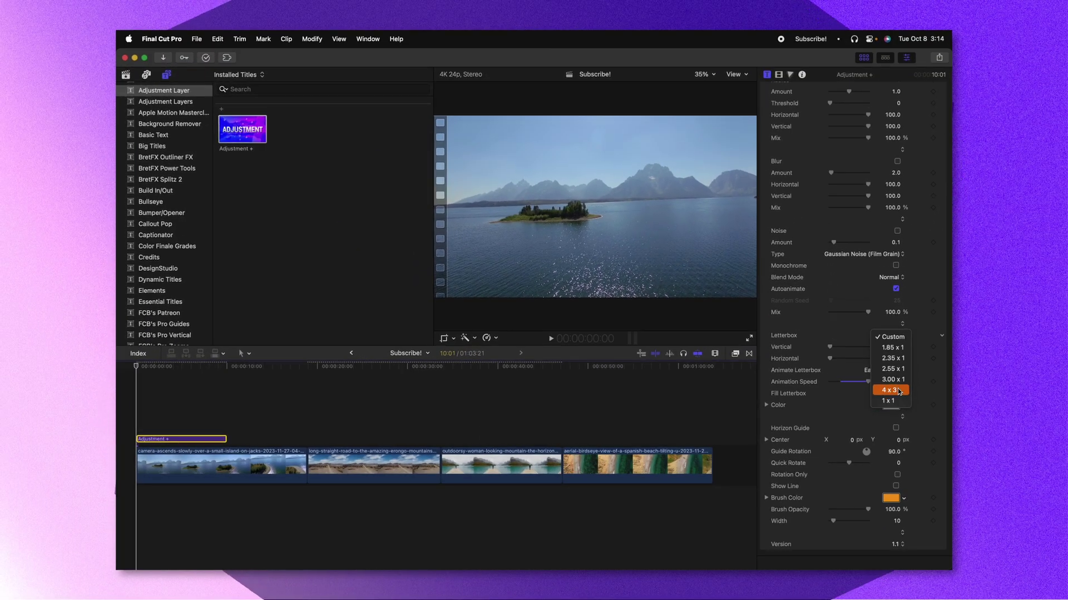
pyautogui.click(894, 390)
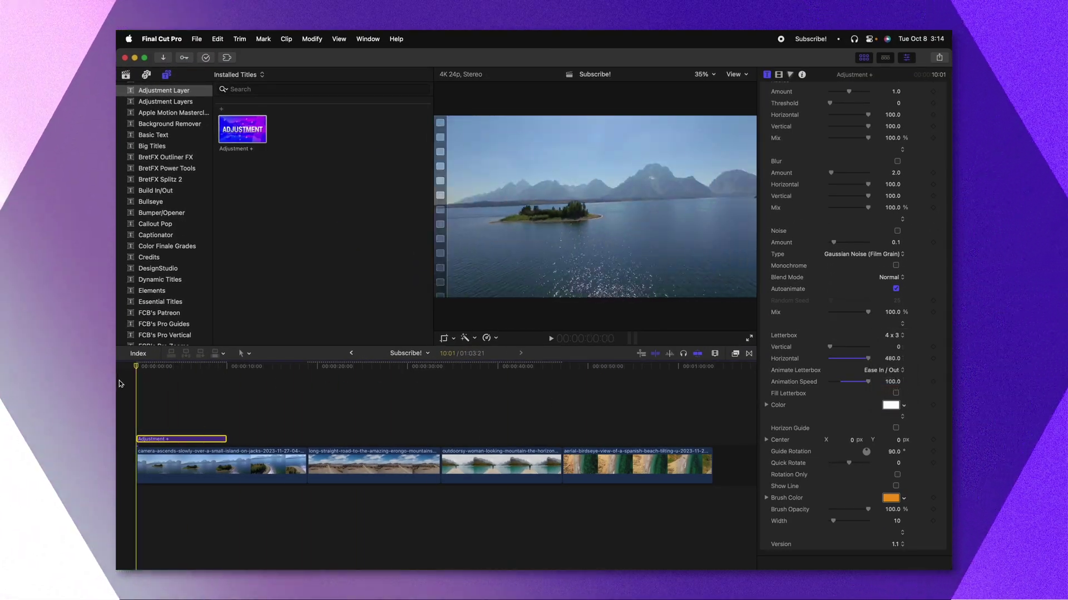
pyautogui.press('space')
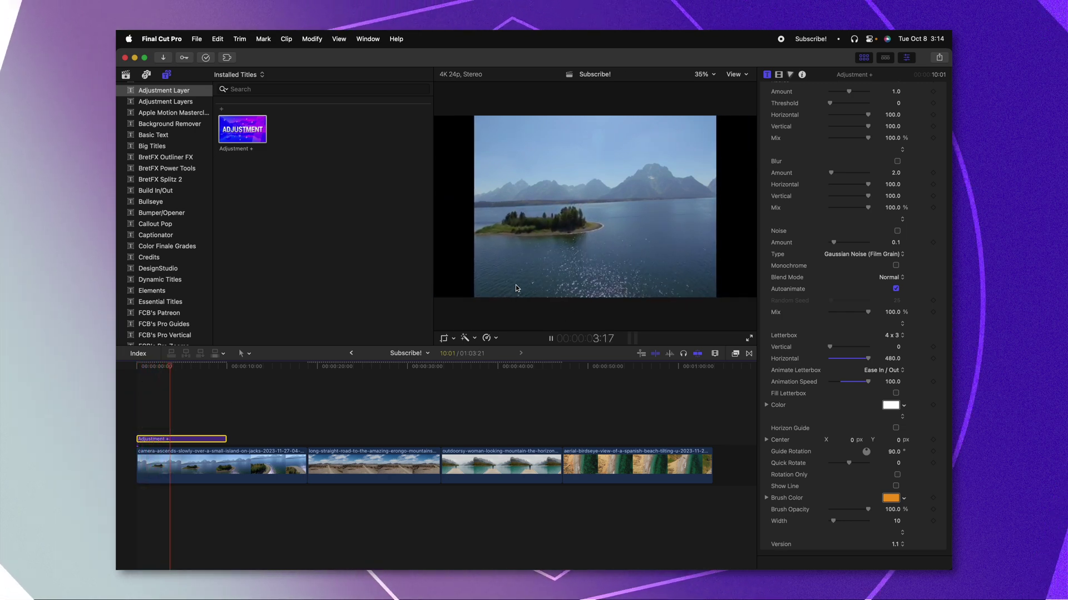
pyautogui.press('space')
# Set Animation Speed to 30 and replay the footage from the start.
pyautogui.click(890, 381)
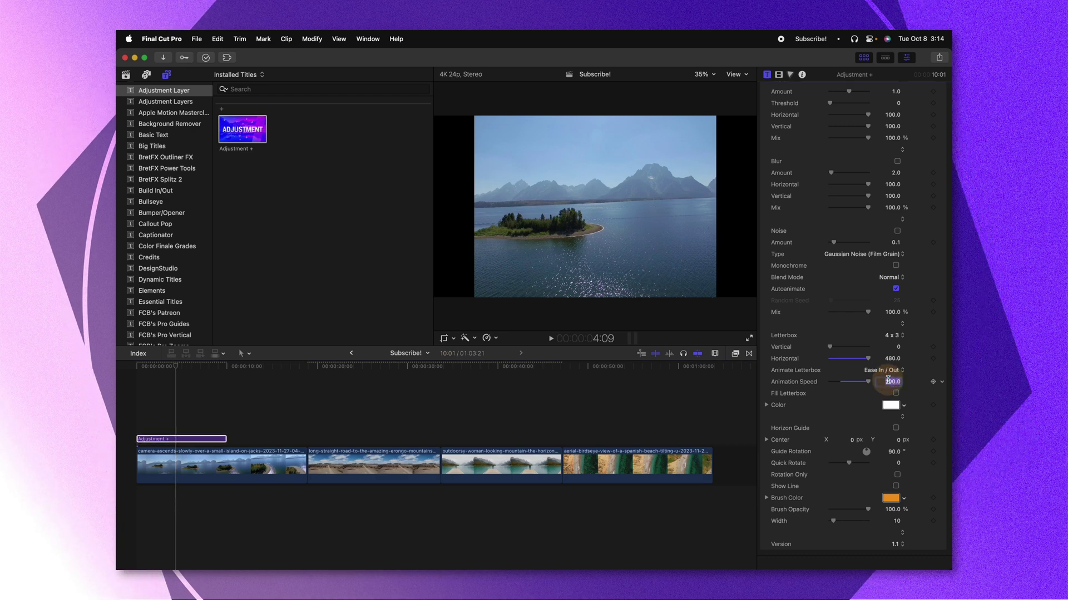
pyautogui.write('30')
pyautogui.press('Return')
pyautogui.press('Home')
pyautogui.press('space')
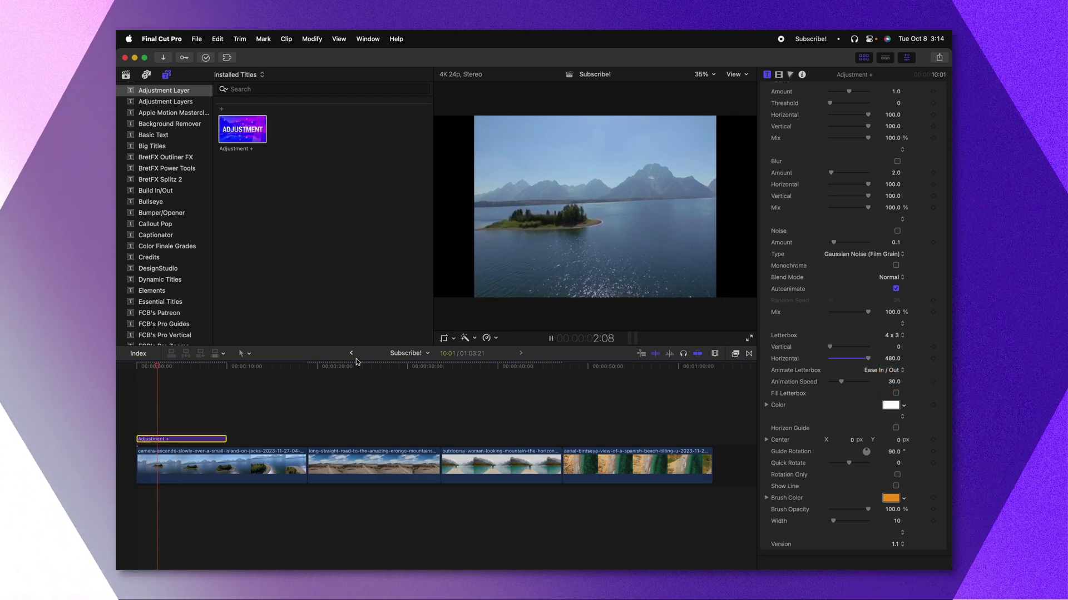
# Extend the Adjustment + clip over all four clips and play the sequence from the start.
pyautogui.moveTo(226, 439); pyautogui.dragTo(706, 412)
pyautogui.press('Home')
pyautogui.press('space')
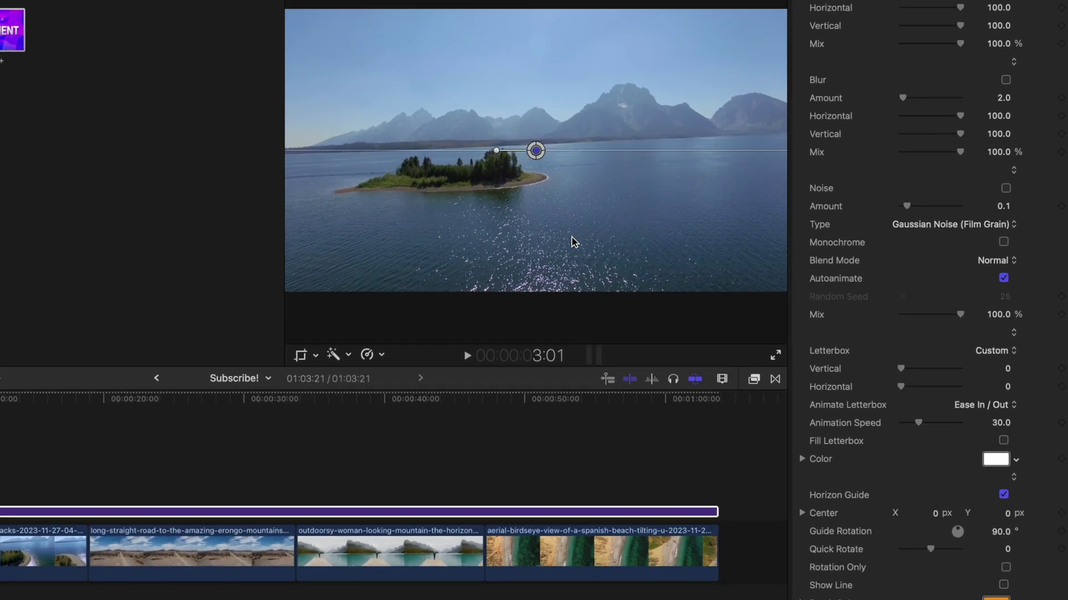
# Select the island clip to inspect its Transform settings.
pyautogui.click(567, 137)
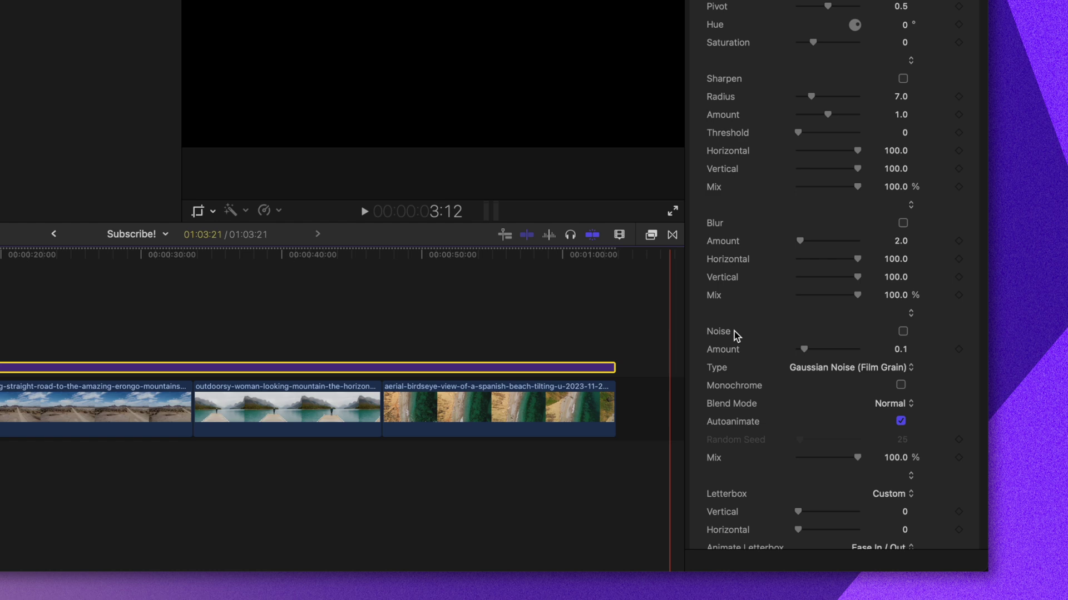
# Tilt the footage with Quick Rotate, overshoot it, then undo back to 2.74.
pyautogui.scroll(-5, 815, 440)
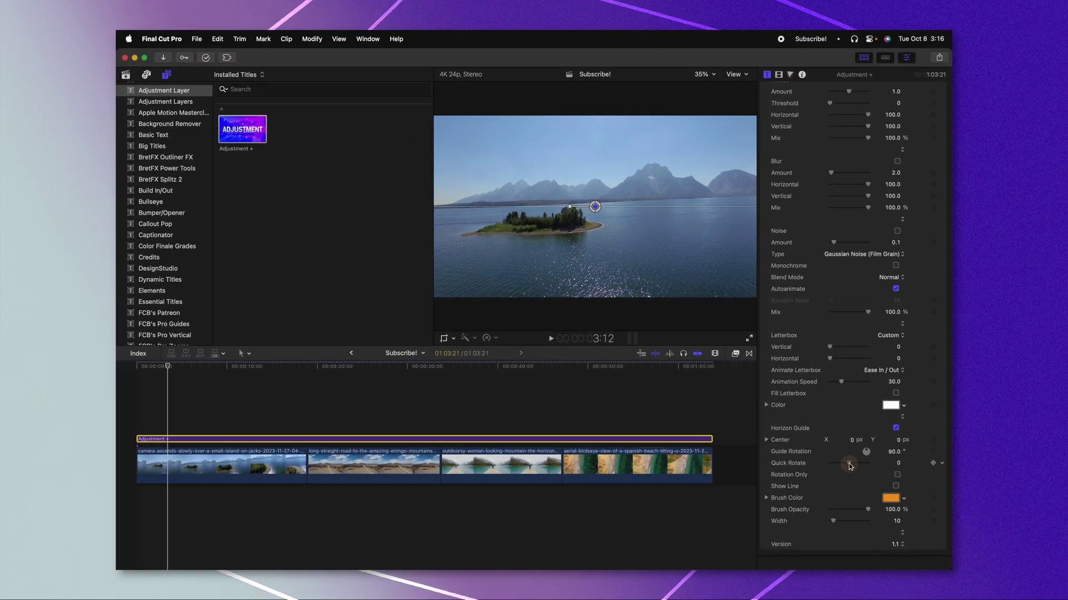
pyautogui.moveTo(853, 466); pyautogui.dragTo(851, 466)
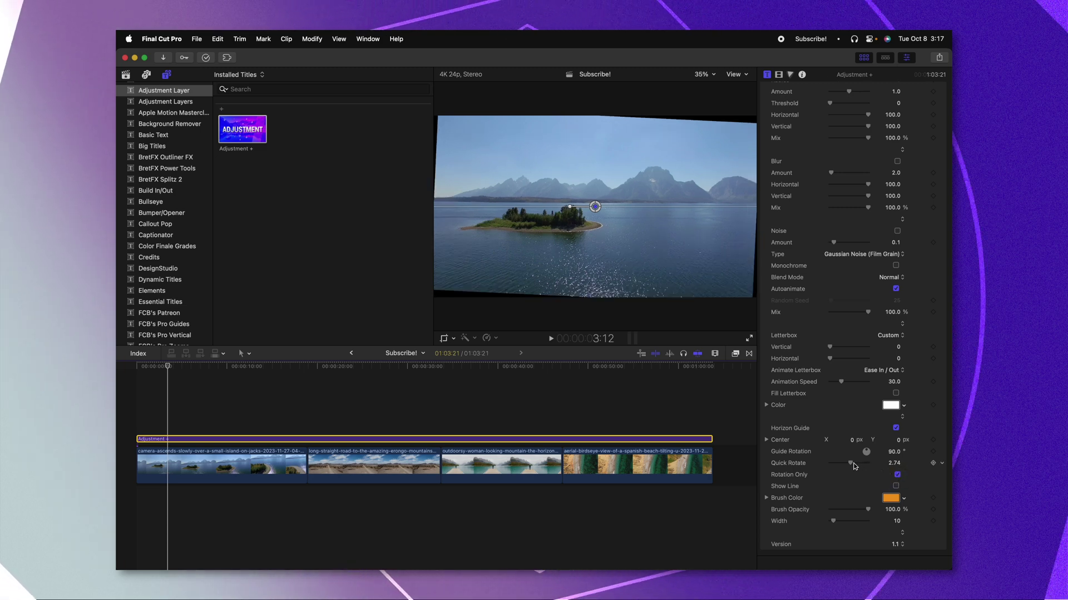
pyautogui.moveTo(850, 463); pyautogui.dragTo(871, 471)
pyautogui.press('super+z')
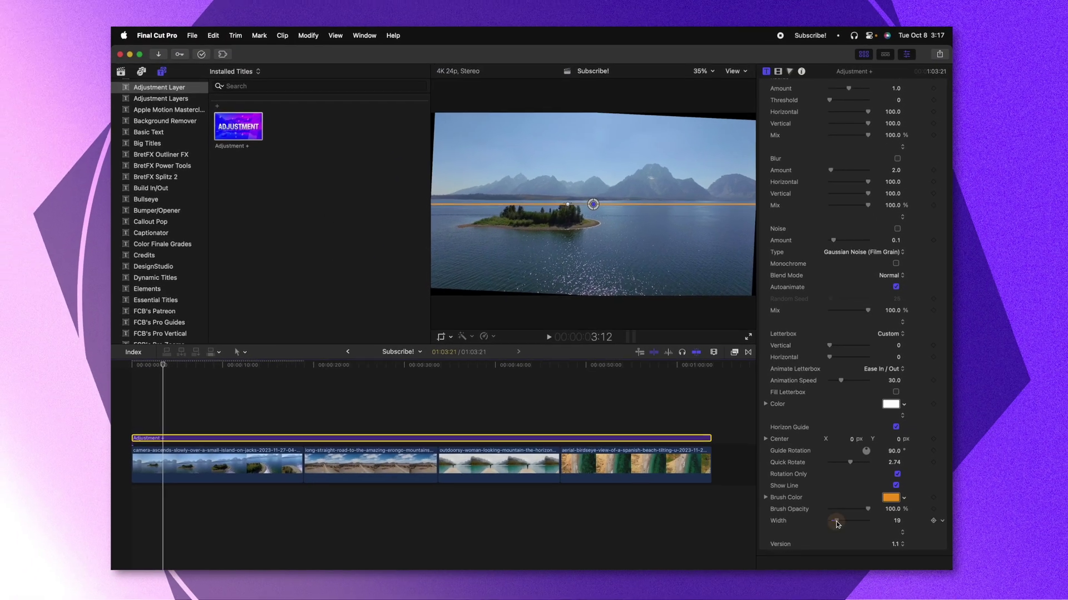
# Widen the horizon line to 87, then try and undo a rotation on the island clip.
pyautogui.moveTo(803, 495); pyautogui.dragTo(848, 497)
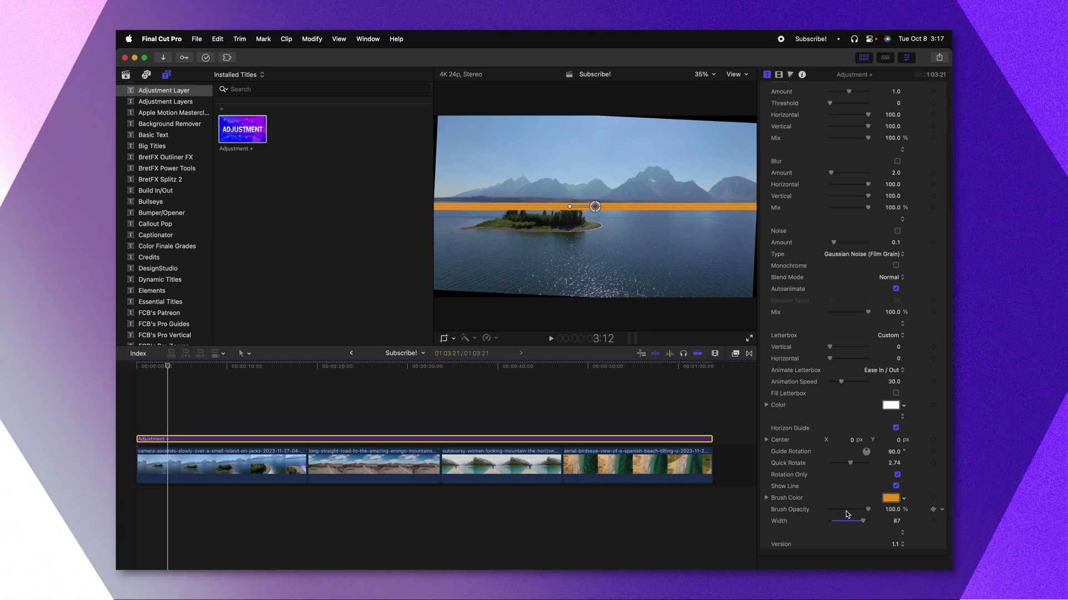
pyautogui.click(167, 465)
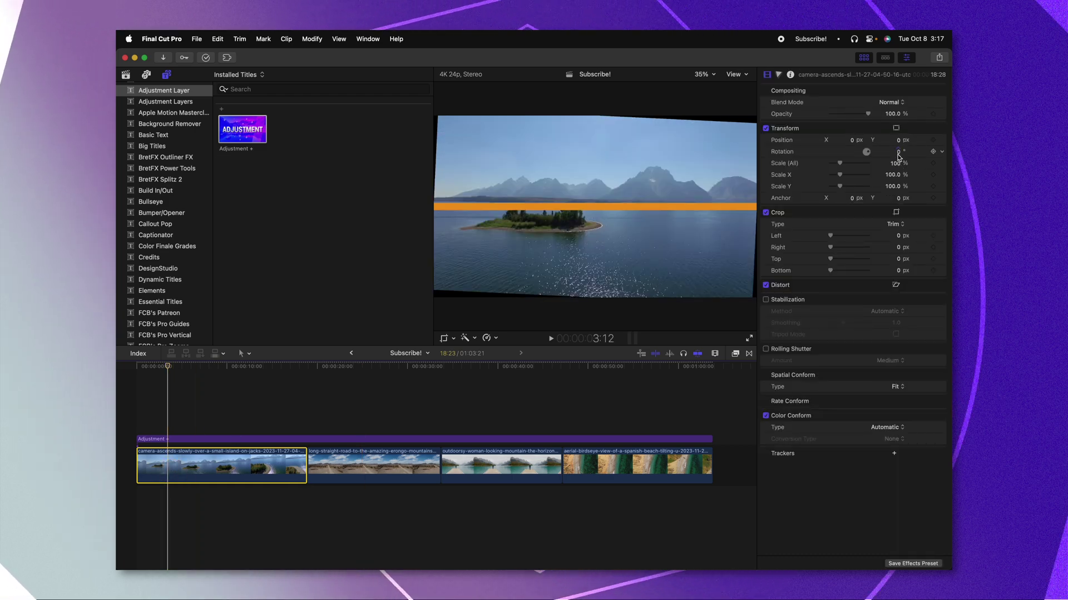
pyautogui.moveTo(896, 152); pyautogui.dragTo(923, 151)
pyautogui.press('super+z')
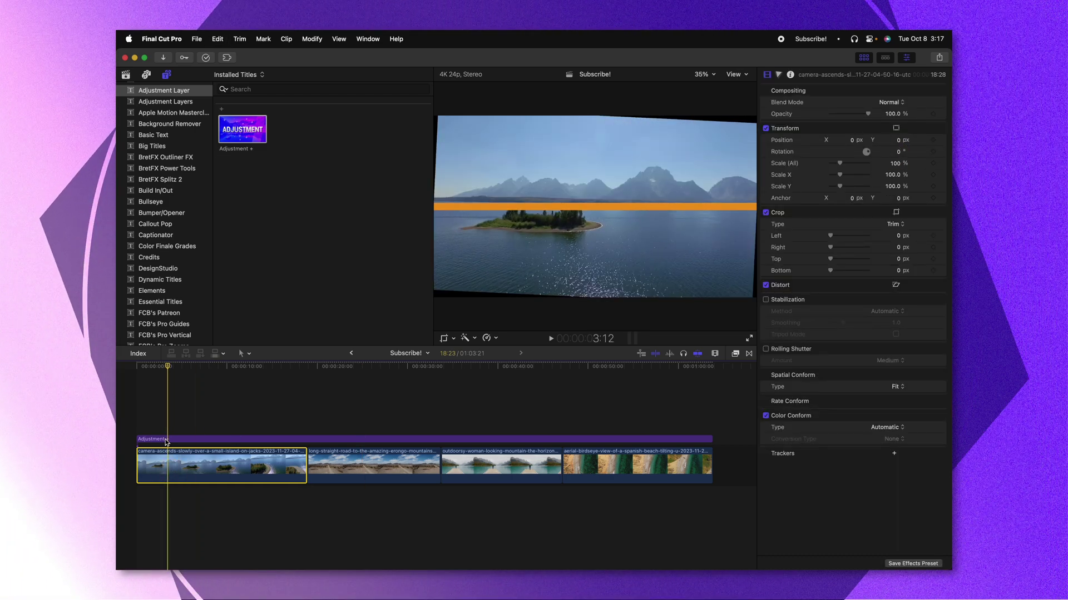
pyautogui.click(166, 440)
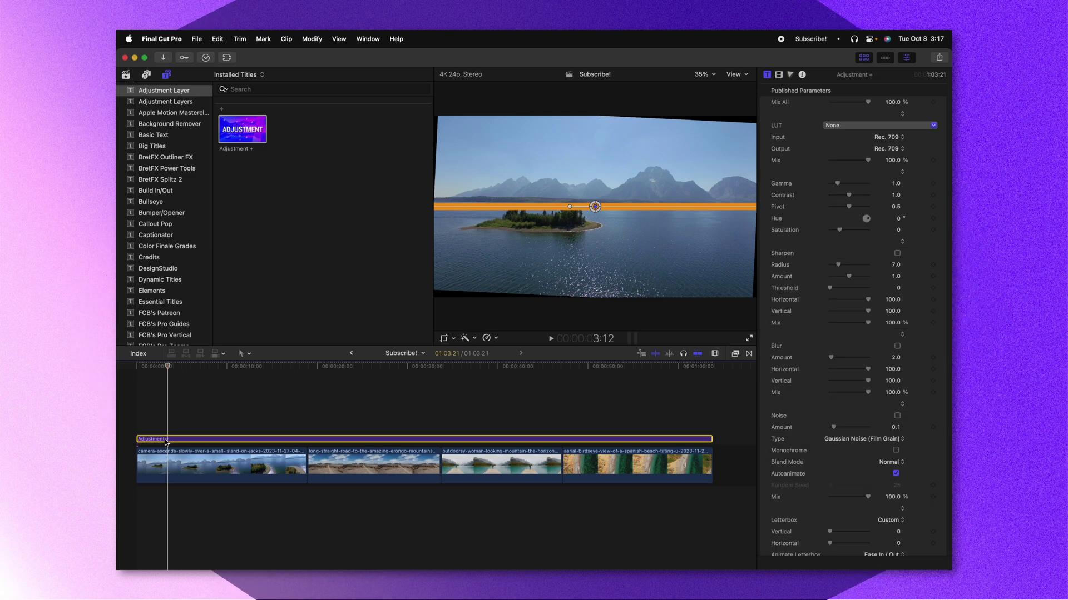
# Scroll down through the Adjustment + parameters in the Inspector.
pyautogui.scroll(-8, 823, 439)
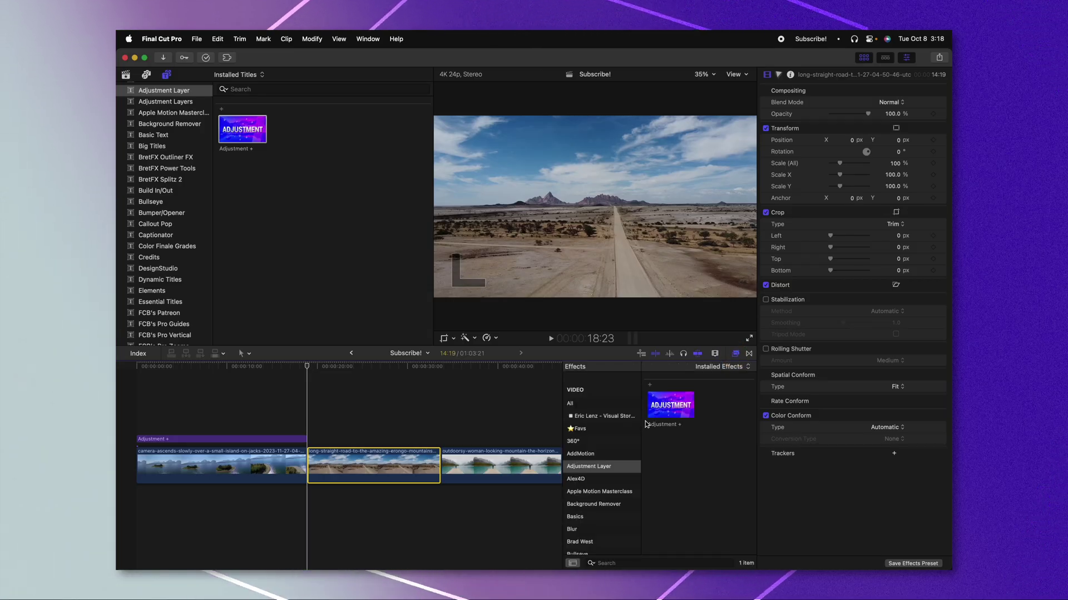
pyautogui.moveTo(671, 411); pyautogui.dragTo(389, 464)
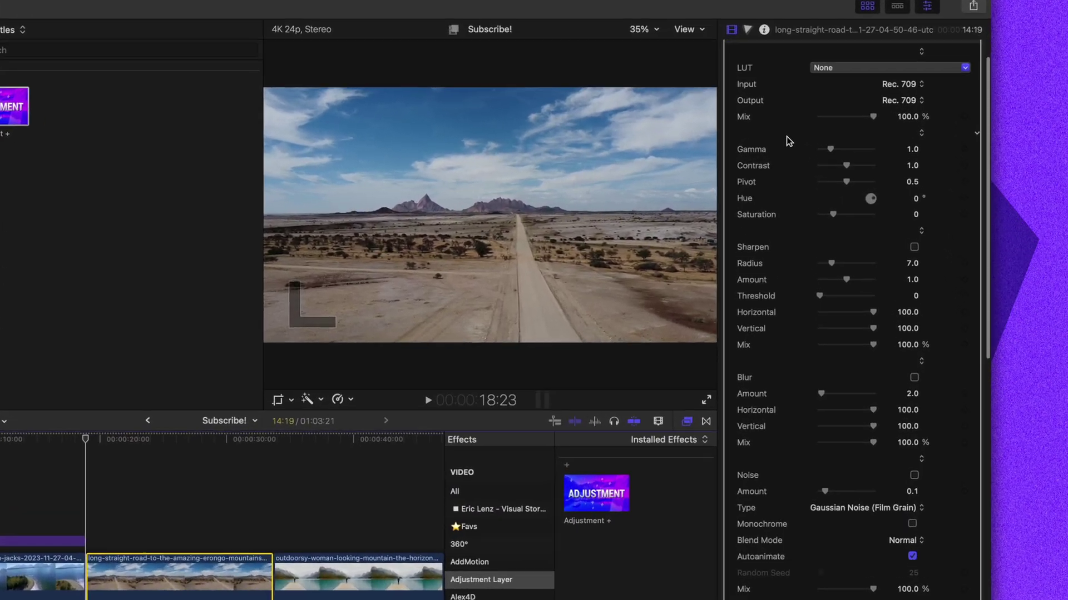
pyautogui.scroll(-4, 795, 161)
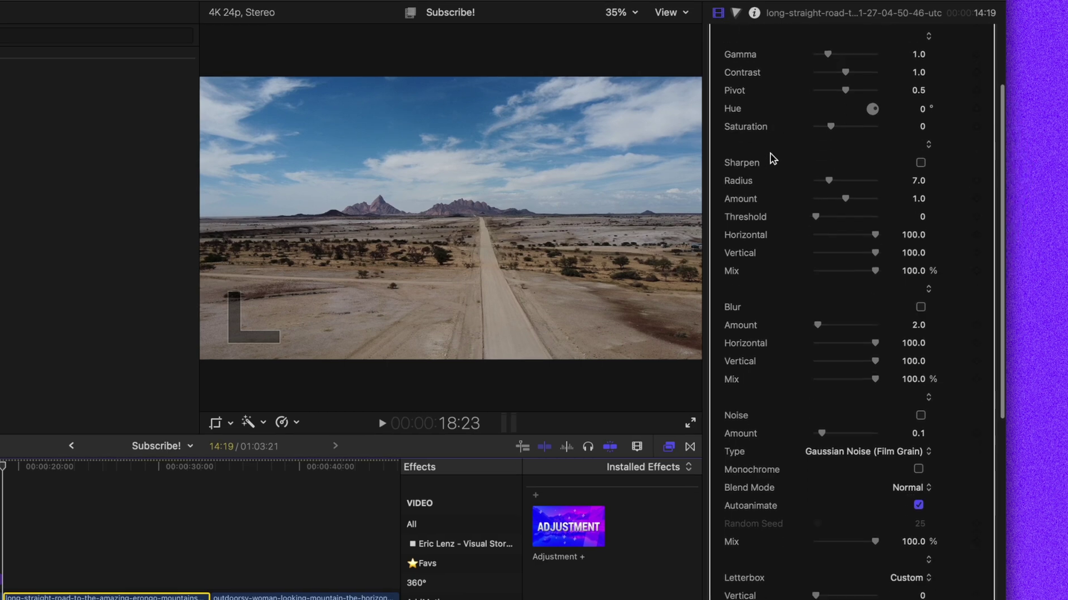
pyautogui.scroll(-5, 801, 253)
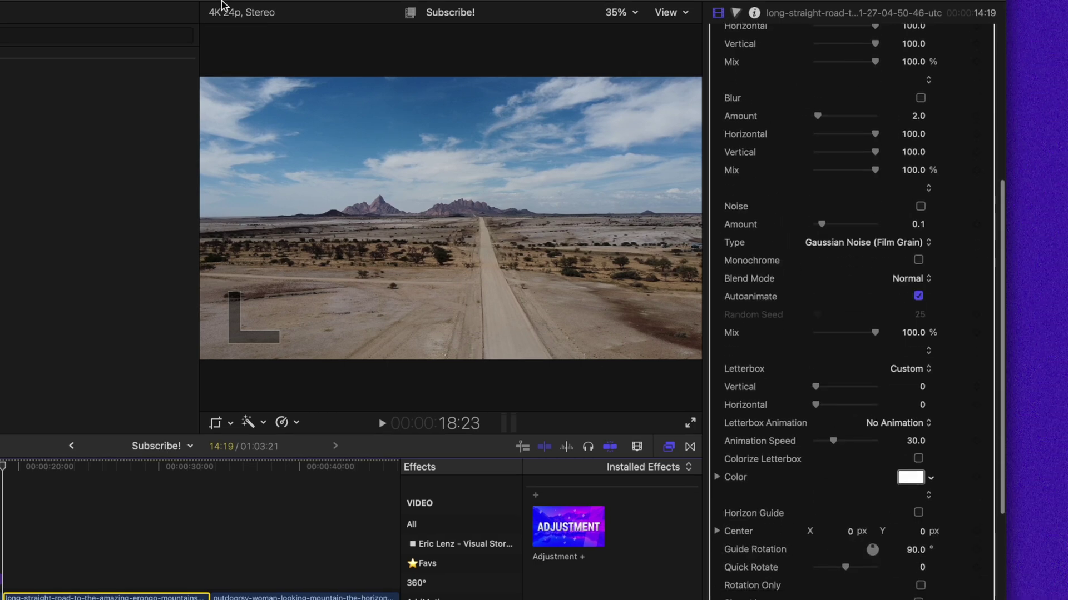
pyautogui.scroll(8, 967, 253)
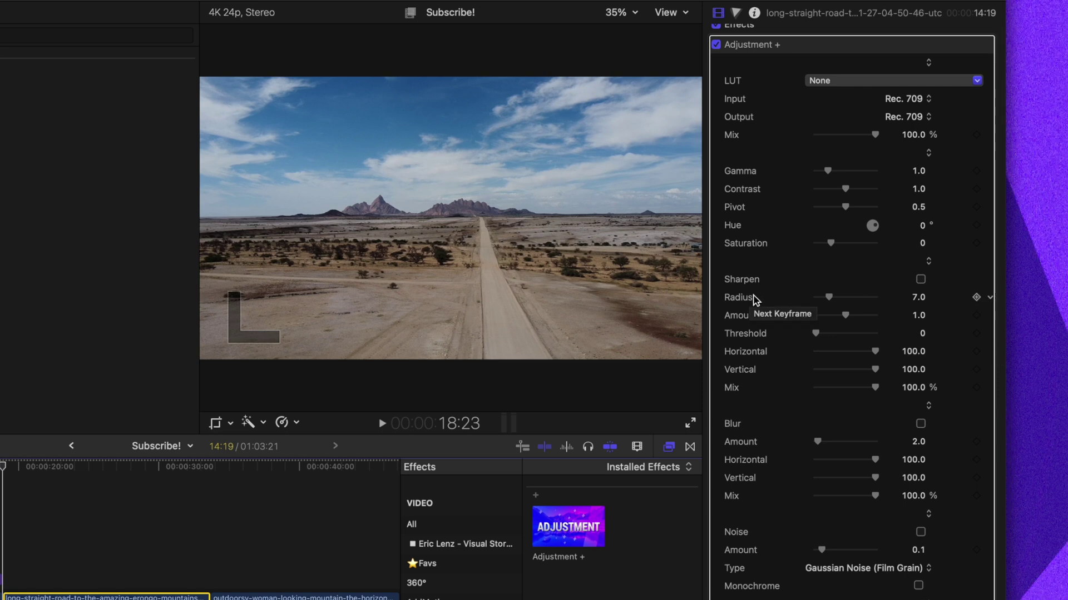
pyautogui.scroll(-3, 759, 317)
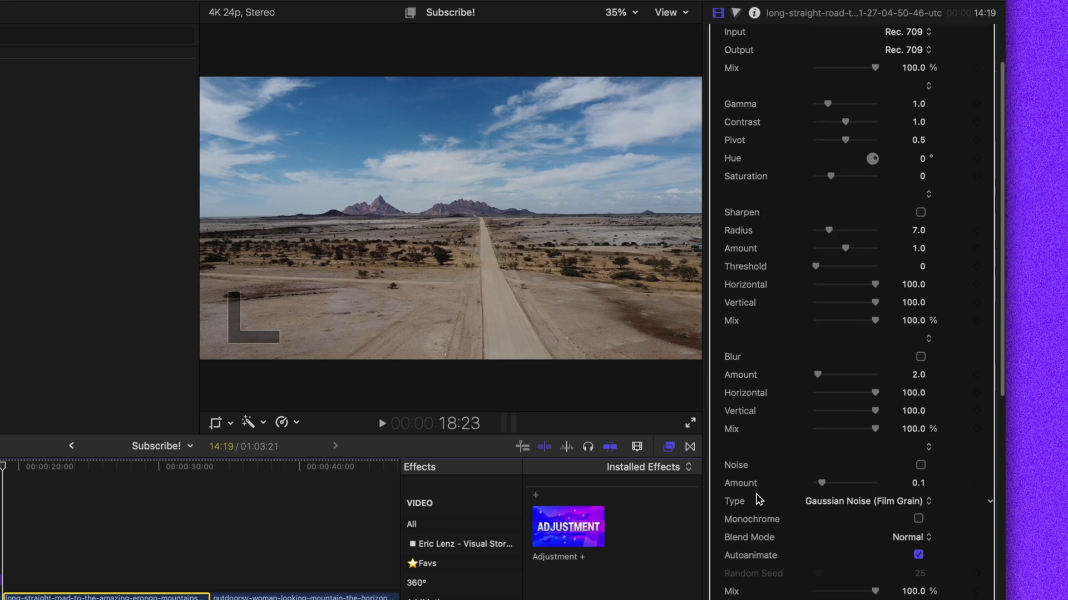
pyautogui.scroll(-2, 757, 499)
pyautogui.scroll(-8, 789, 555)
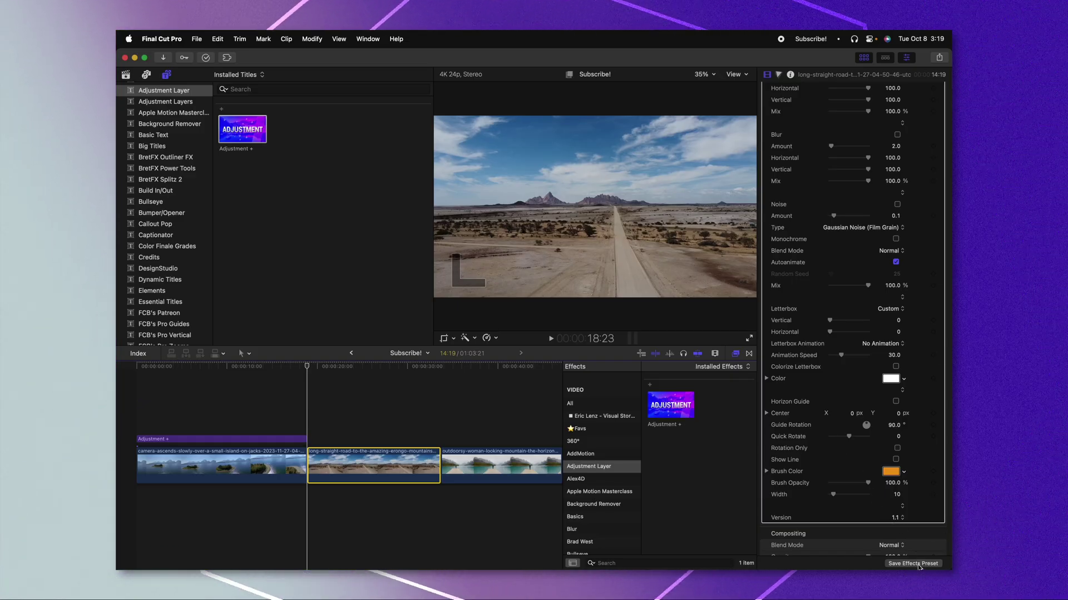
# Apply the Fire & Ice LUT from BW - Fire & Ice Vol I and lower Gamma to 0.72.
pyautogui.scroll(5, 850, 334)
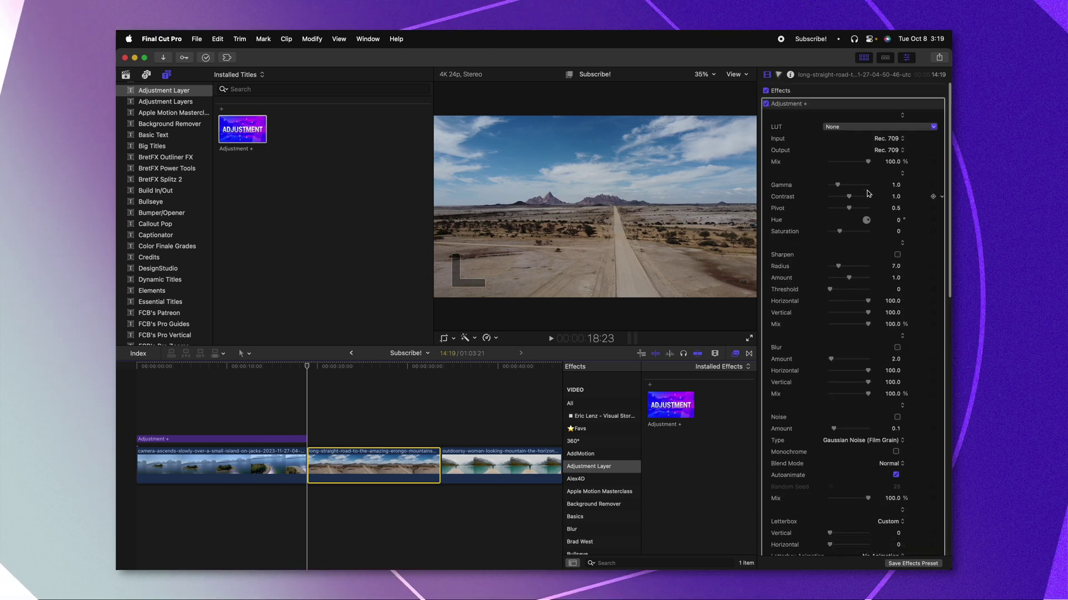
pyautogui.click(844, 126)
pyautogui.moveTo(879, 155)
pyautogui.moveTo(780, 165)
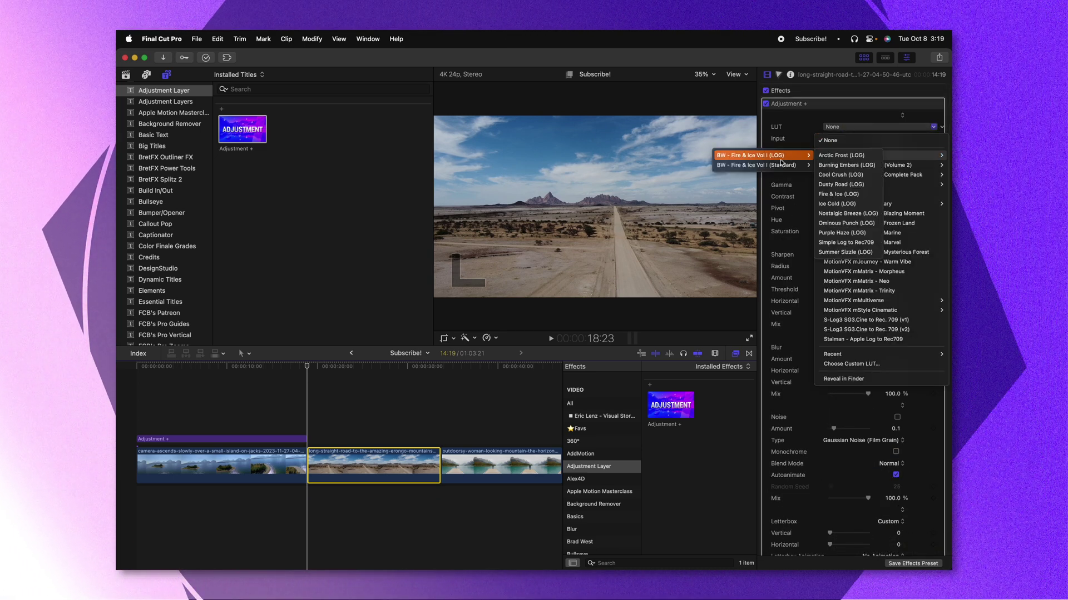
pyautogui.click(851, 174)
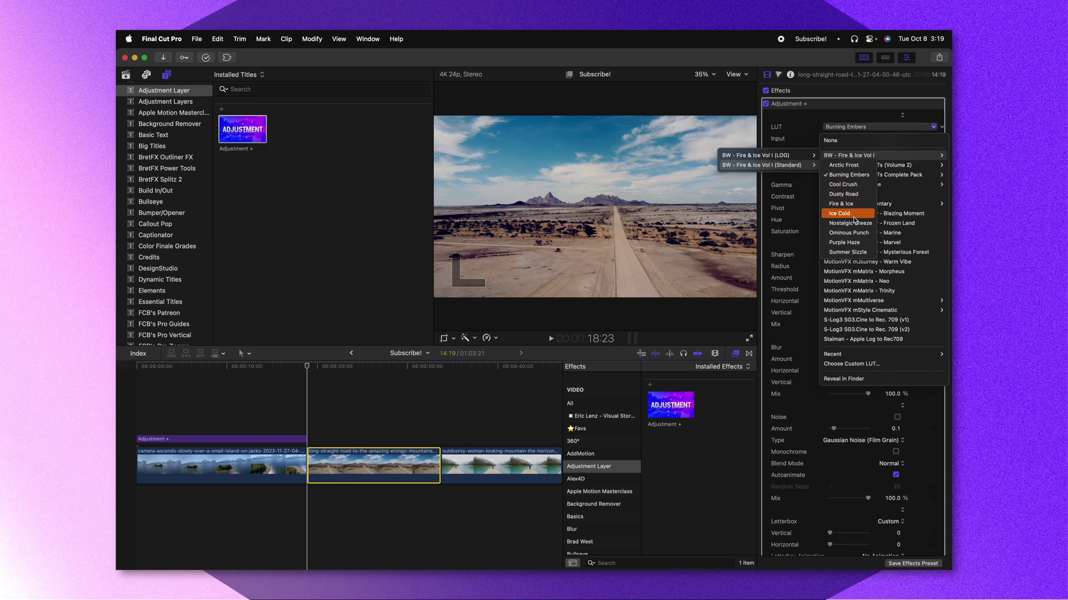
pyautogui.click(854, 204)
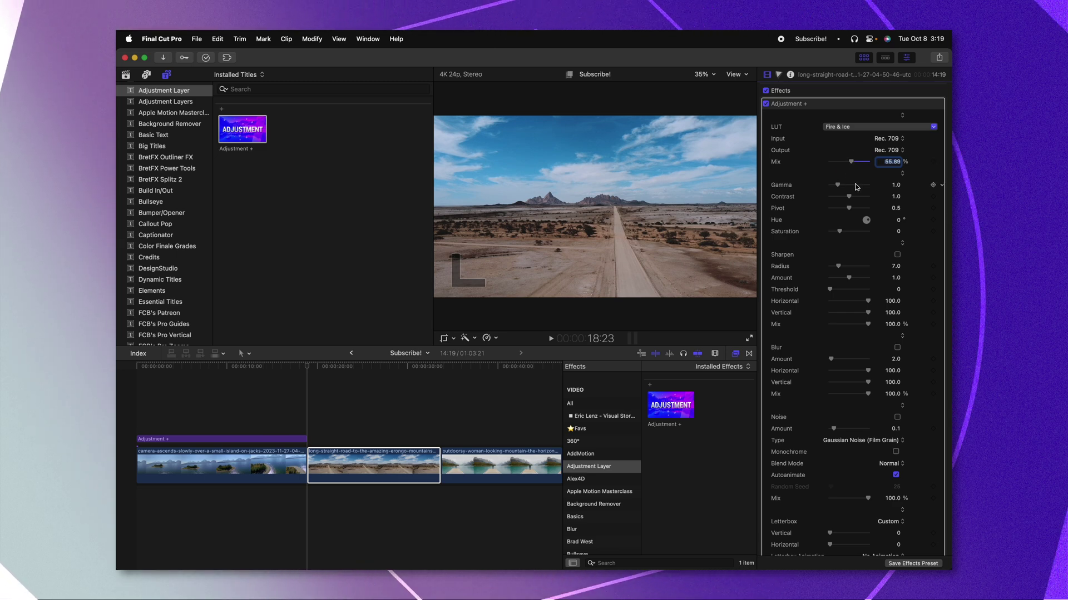
pyautogui.moveTo(837, 185); pyautogui.dragTo(854, 196)
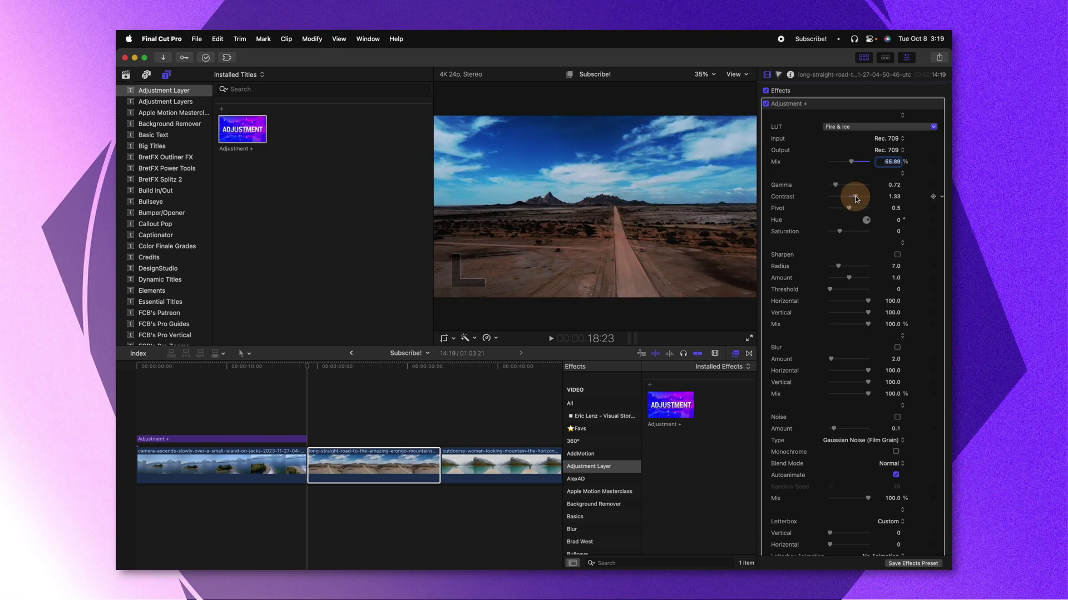
pyautogui.scroll(-10, 884, 211)
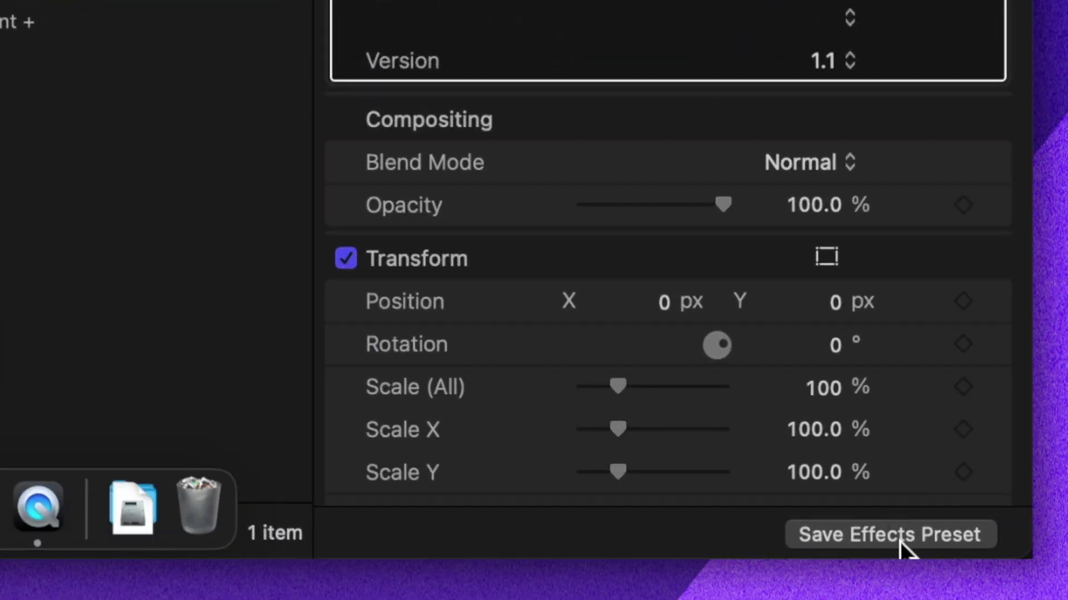
# Save the effect settings as 'Adjustment Preset' in the Adjustment Layer category.
pyautogui.click(897, 546)
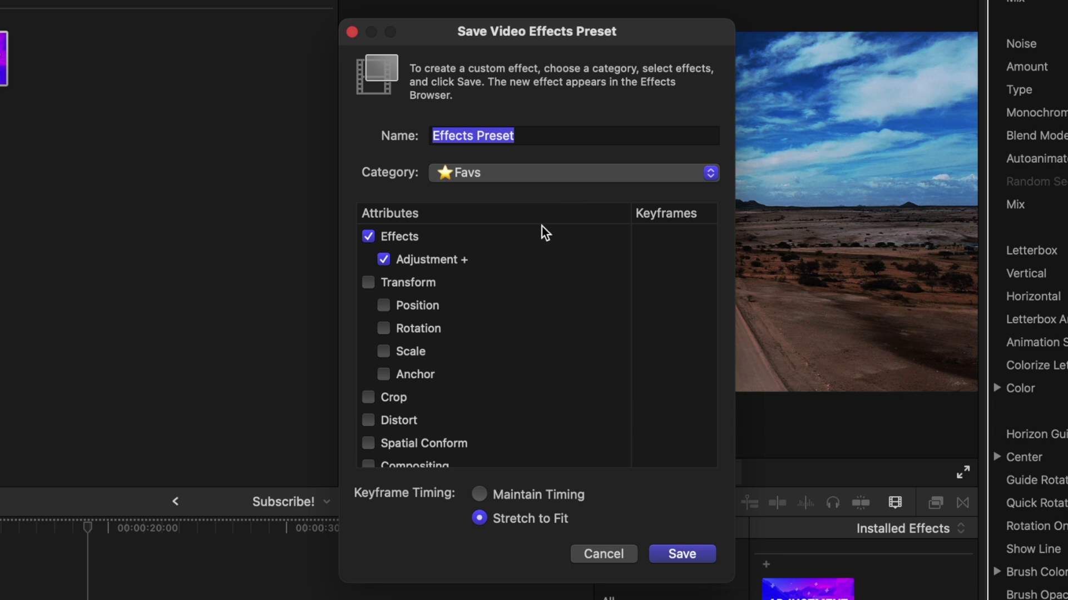
pyautogui.write('Adjustment Preset')
pyautogui.click(495, 175)
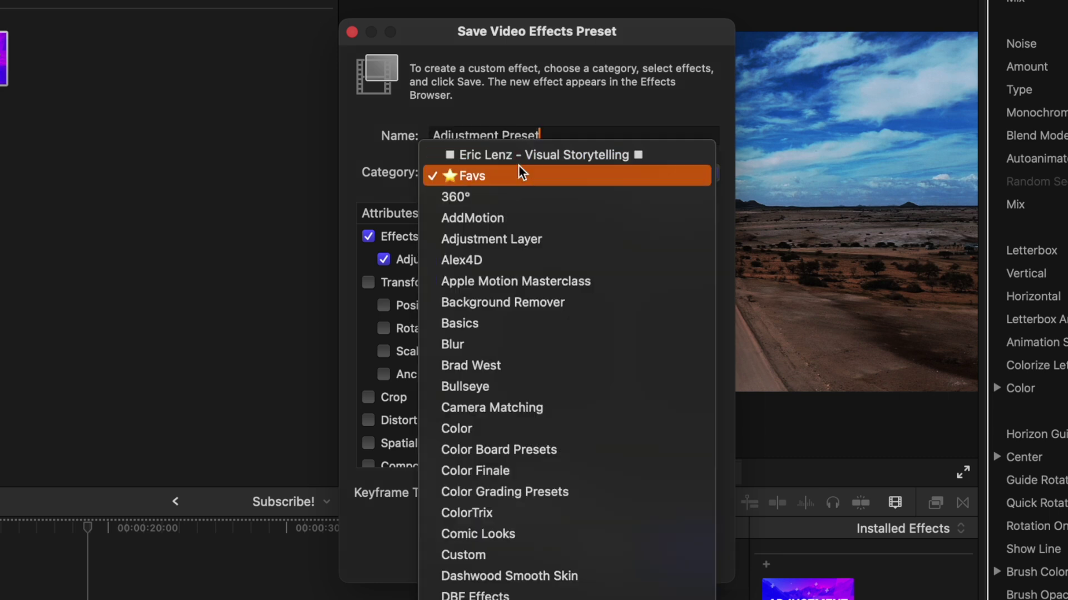
pyautogui.click(518, 229)
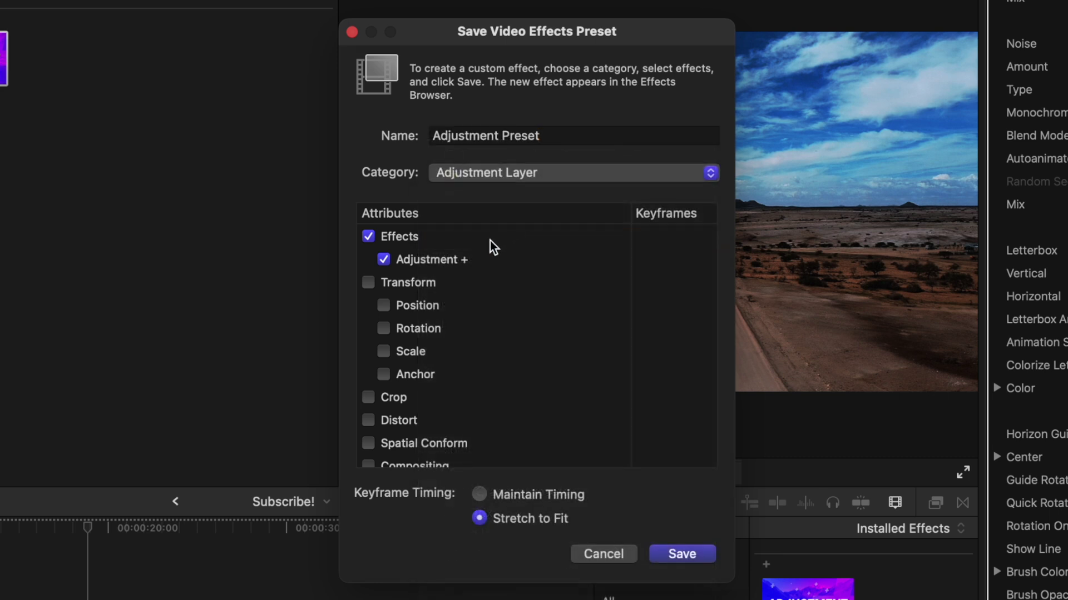
pyautogui.click(709, 552)
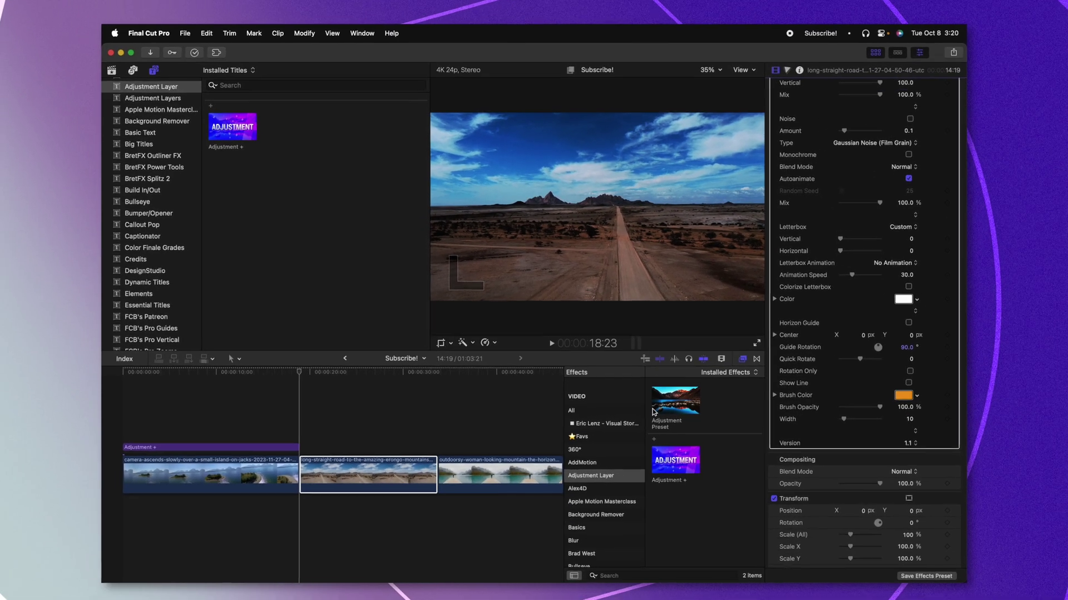
# Move the playhead to the pier clip and select it for editing.
pyautogui.hscroll(3, 389, 411)
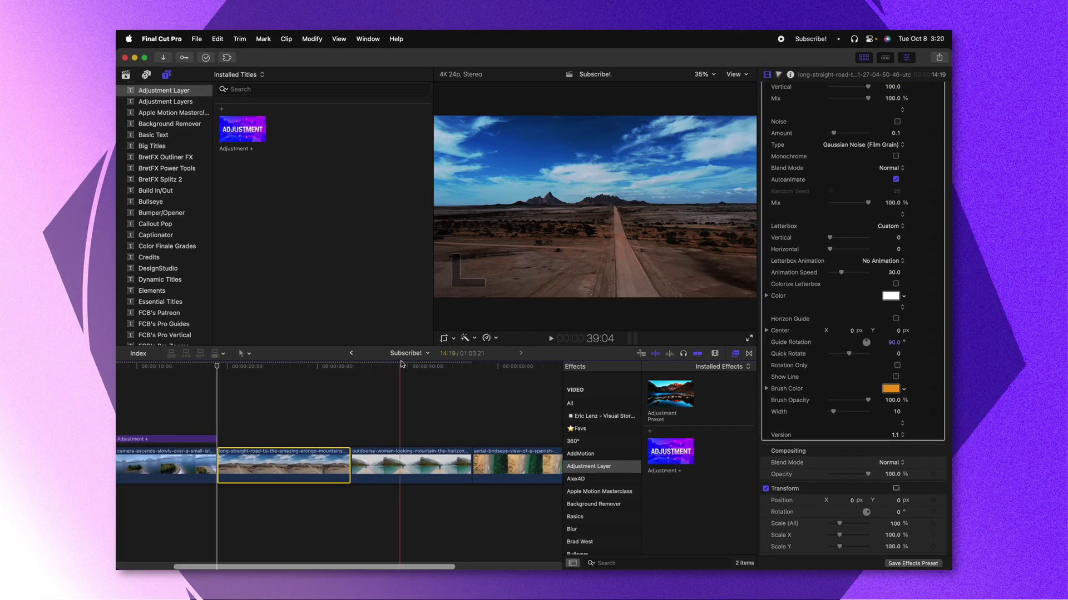
pyautogui.click(398, 367)
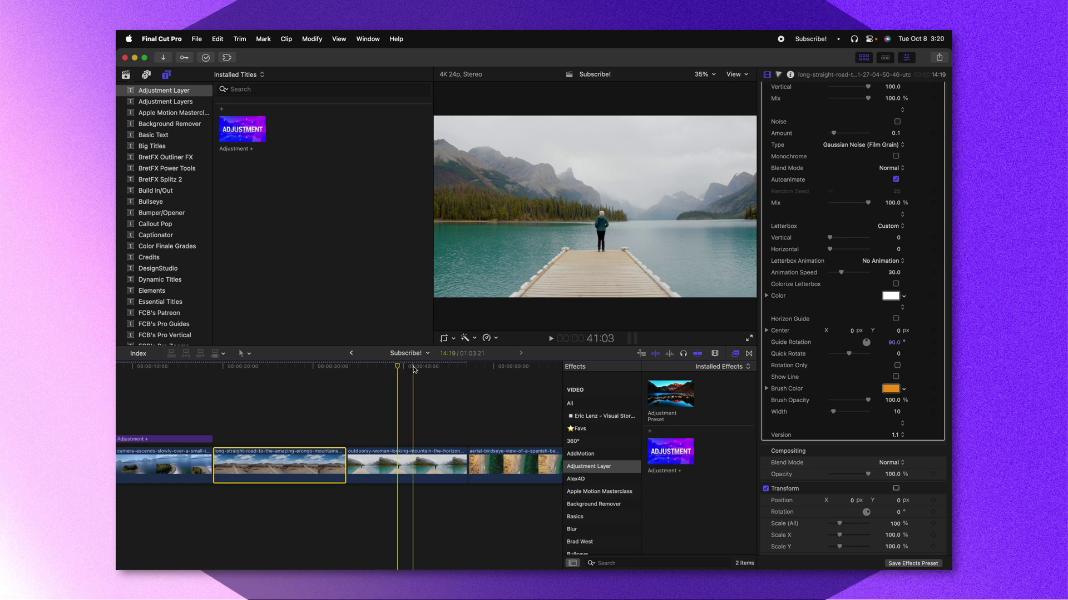
pyautogui.click(410, 469)
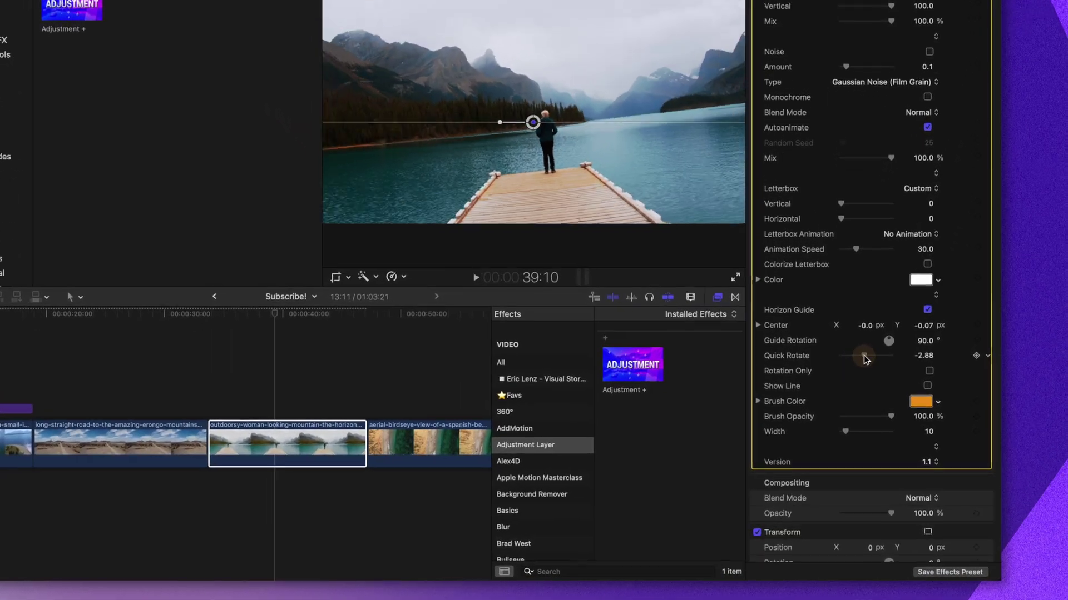
# Drag Quick Rotate to tilt the pier image toward a level horizon.
pyautogui.moveTo(856, 383); pyautogui.dragTo(878, 358)
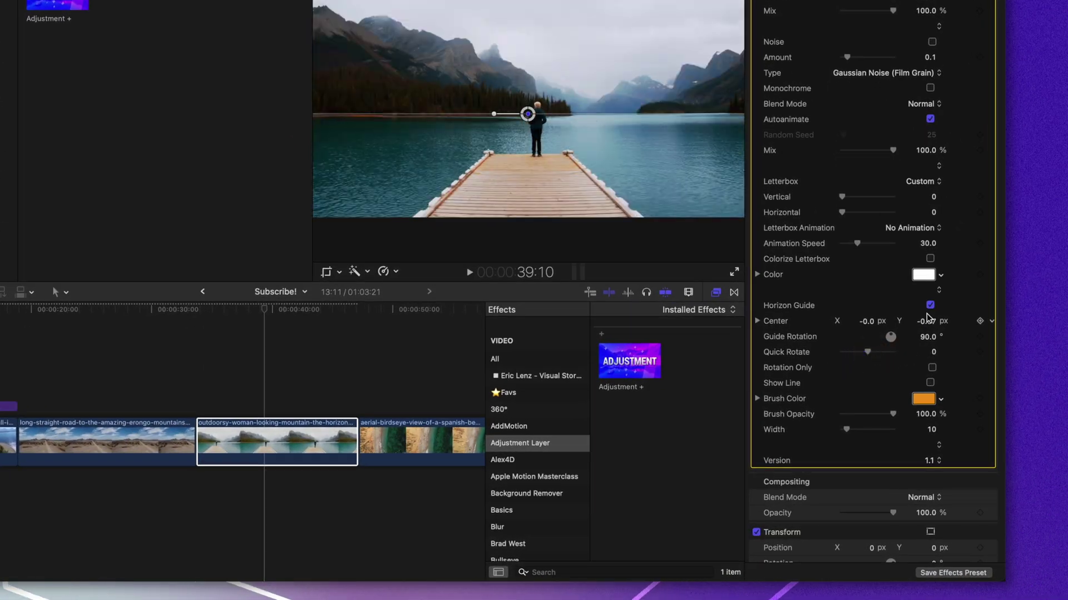